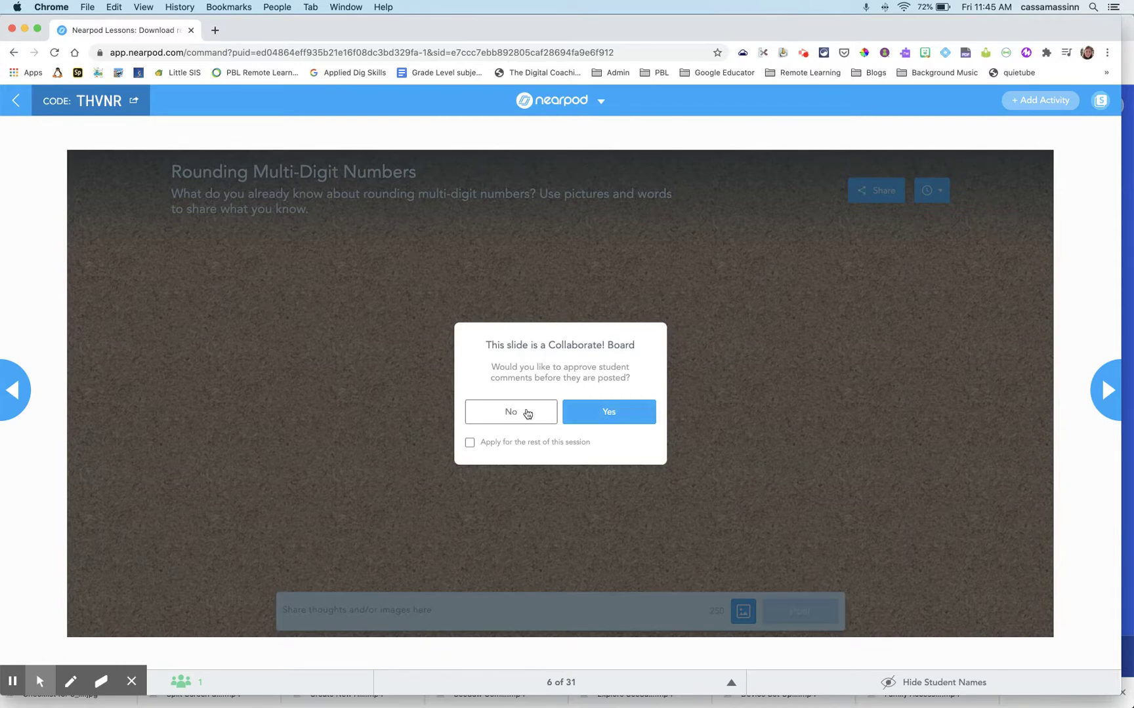
# Require approval of student comments before they are posted on the Collaborate board, and dismiss the review tip
pyautogui.click(597, 421)
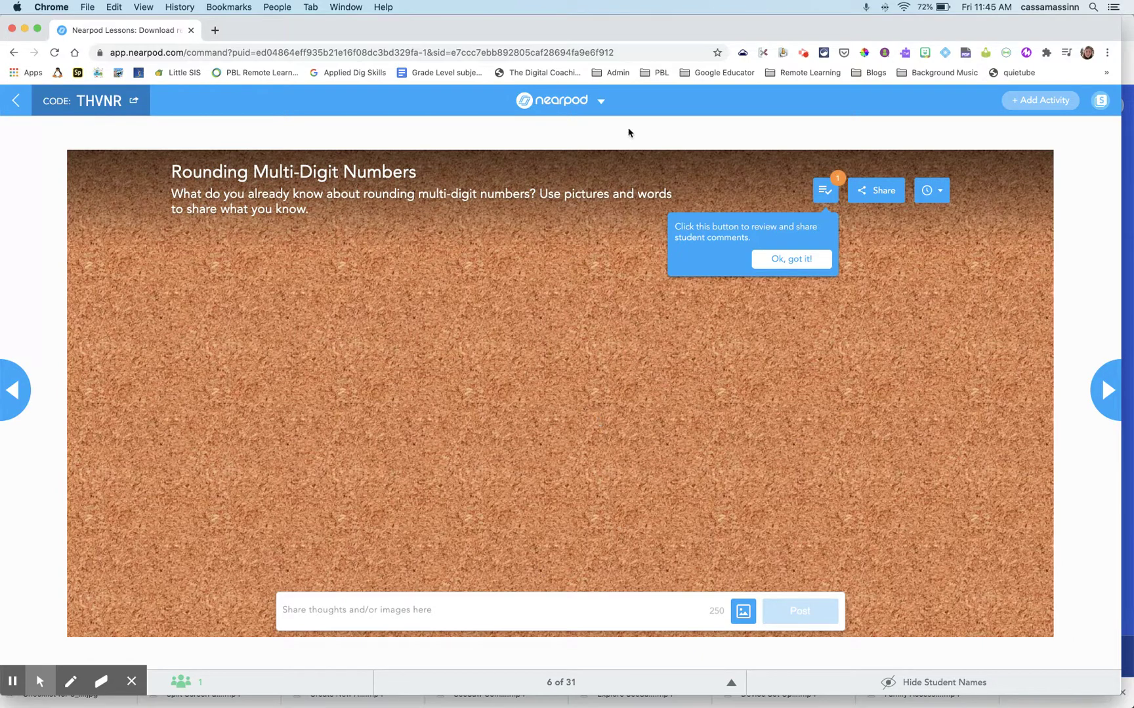
pyautogui.click(806, 260)
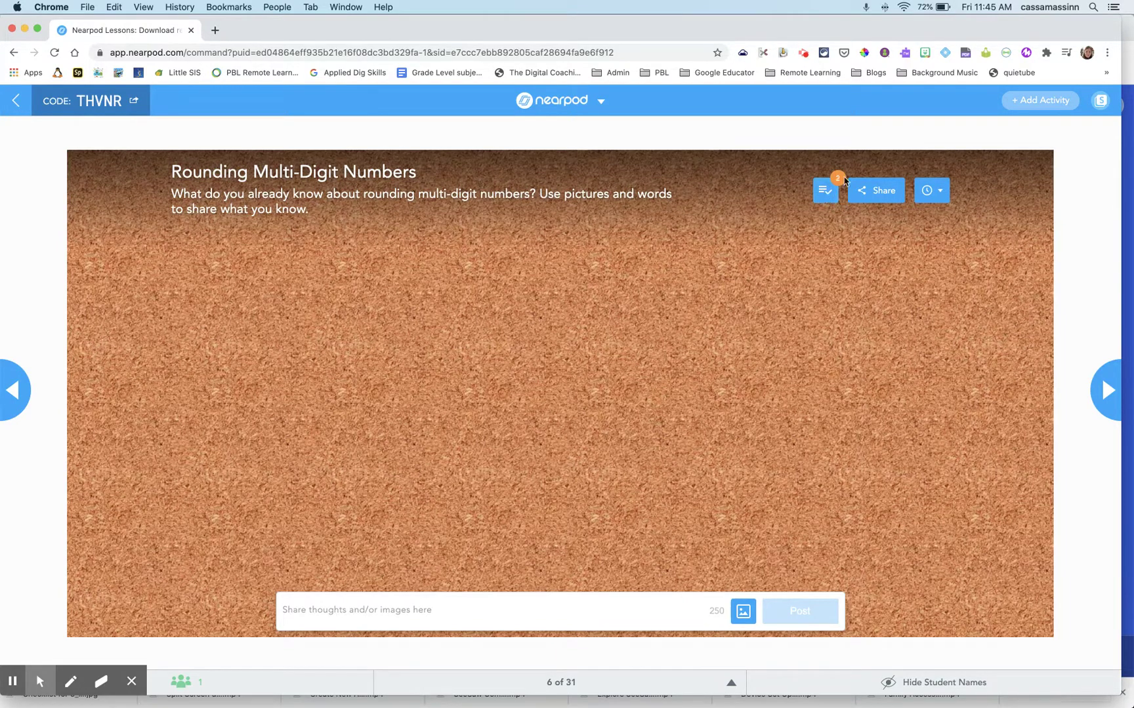
# Approve both pending student posts for the Collaborate board, and delete the "Some thing" card from it
pyautogui.click(827, 199)
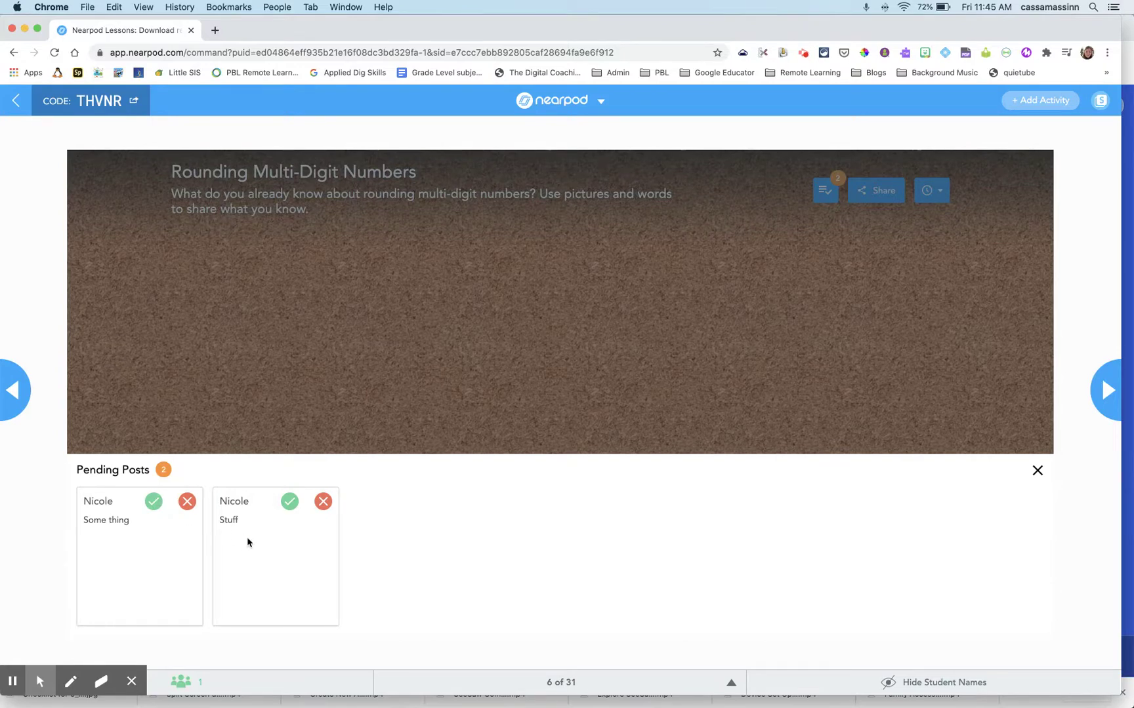
pyautogui.click(153, 507)
pyautogui.click(155, 502)
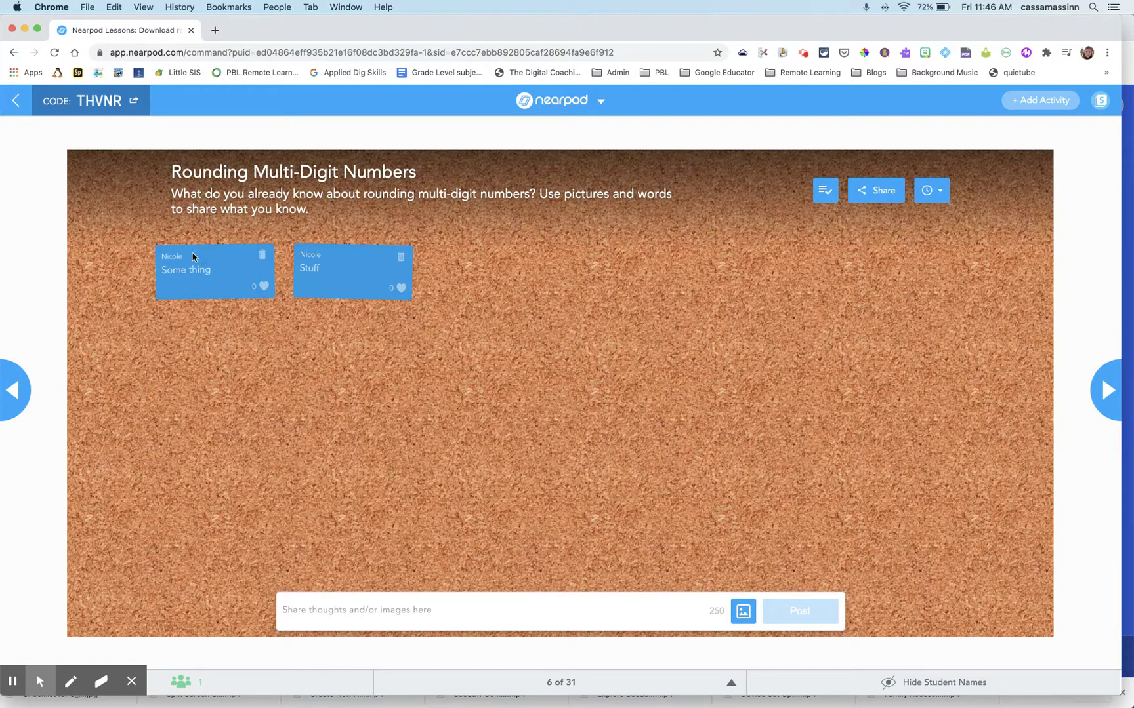
pyautogui.click(263, 256)
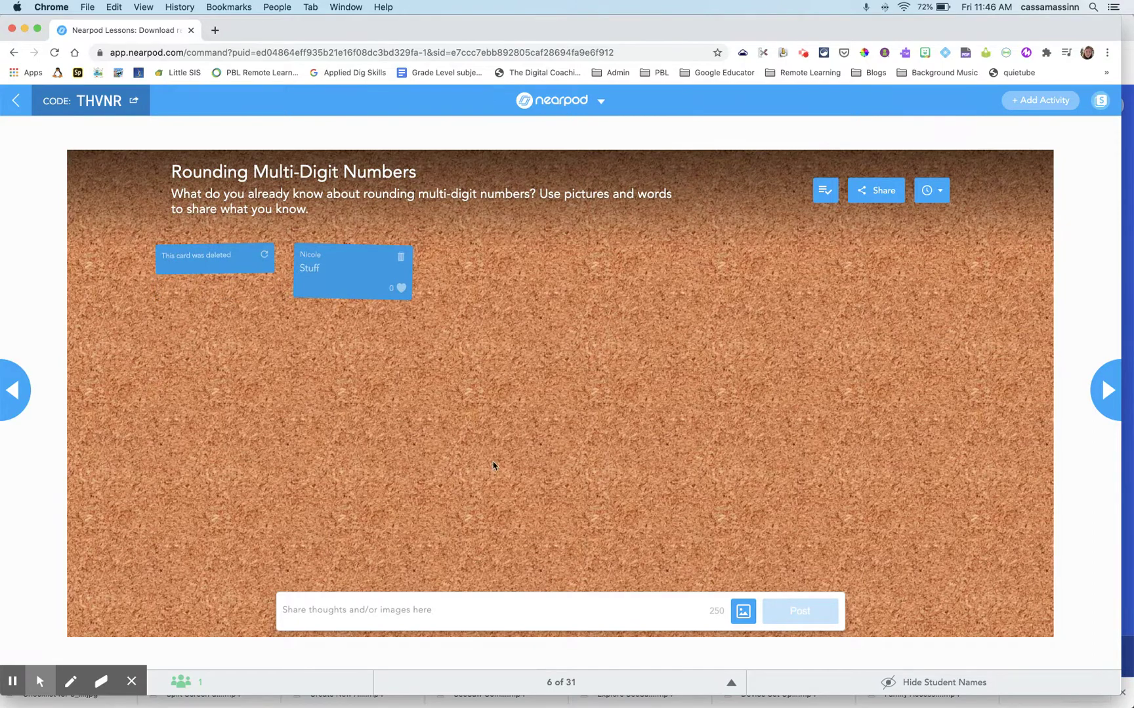
# Copy the Collaborate board's shareable link, and look over the options for sorting its posts
pyautogui.click(875, 191)
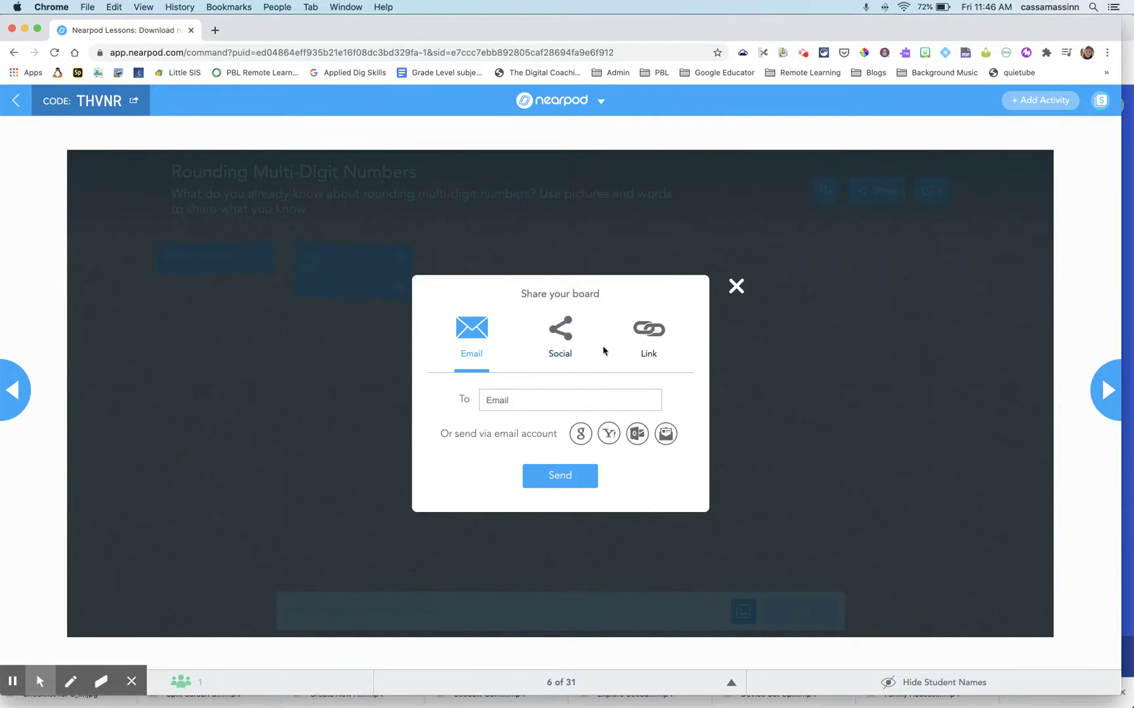
pyautogui.click(658, 346)
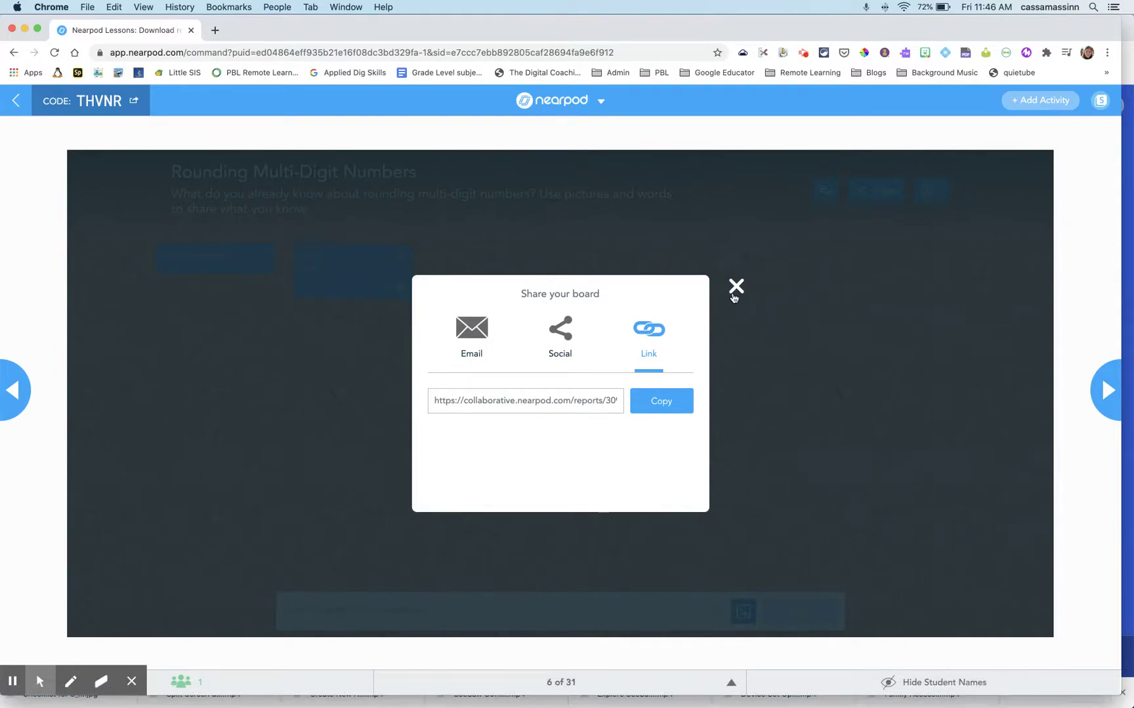
pyautogui.click(666, 401)
pyautogui.click(736, 287)
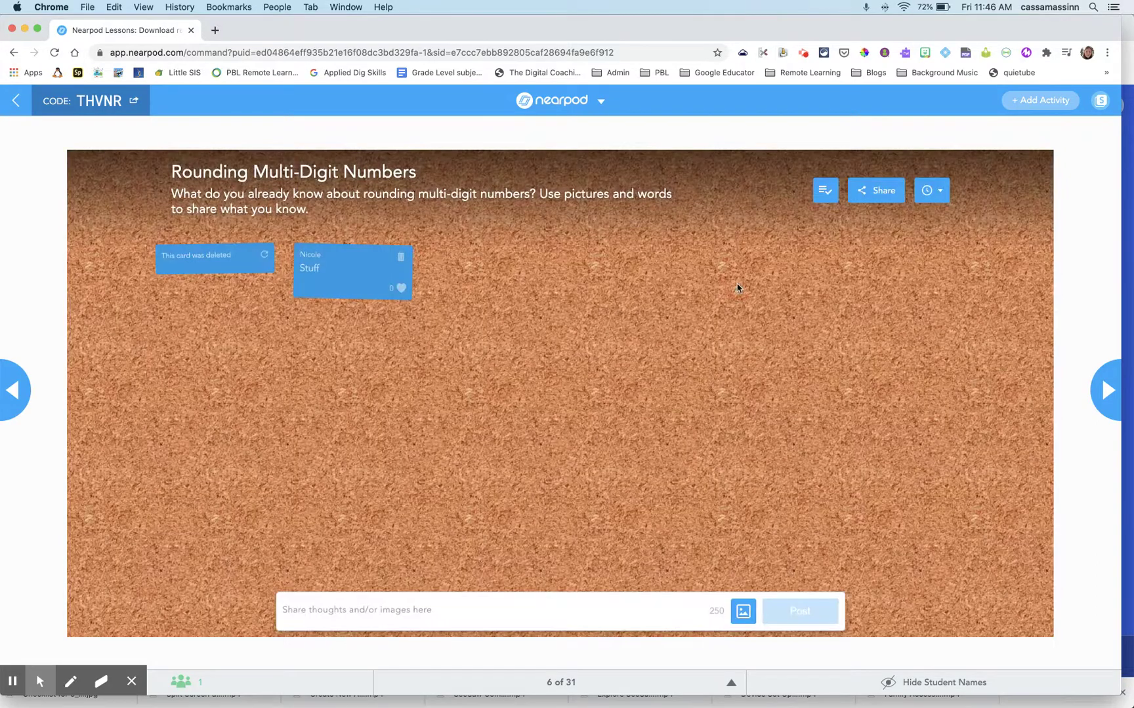
pyautogui.click(936, 195)
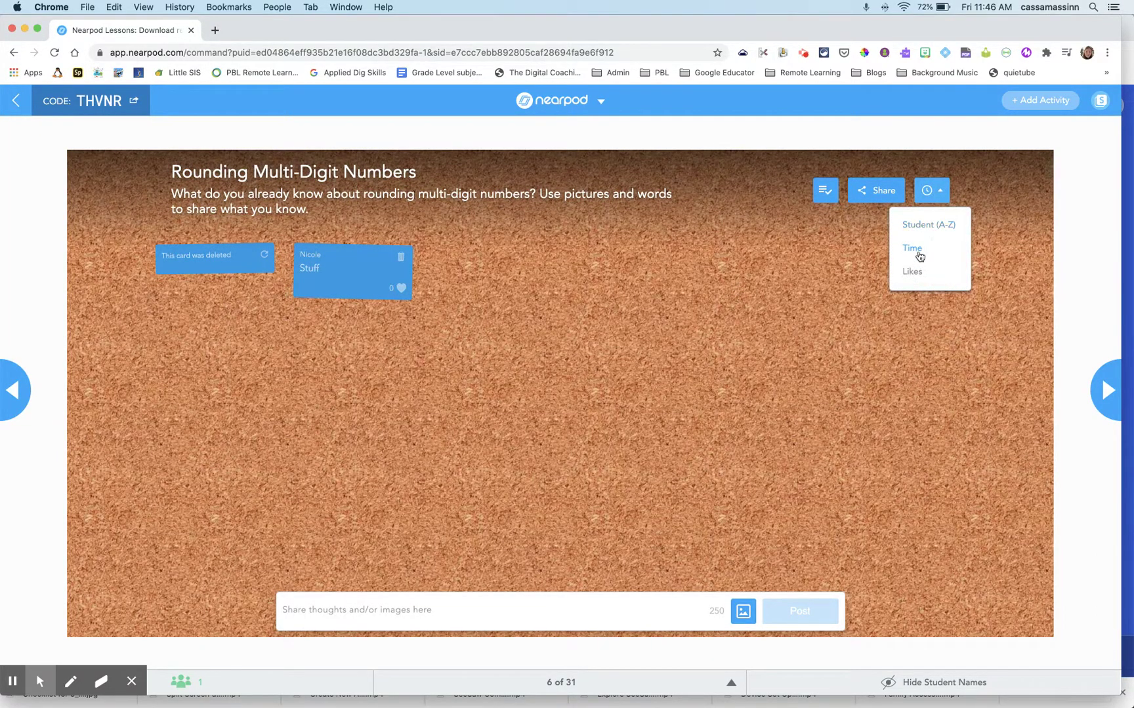
pyautogui.click(942, 191)
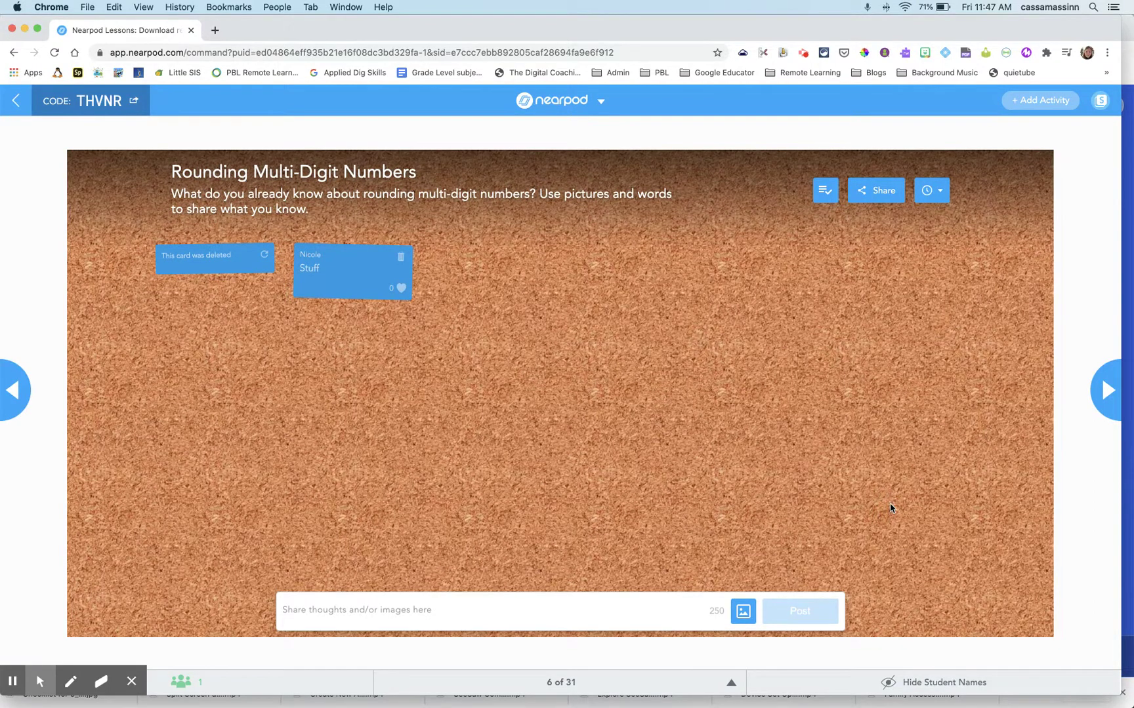
# Advance past the Draw It activity to the Real-World Rounding slide and play lesson audio on this device only
pyautogui.click(1106, 391)
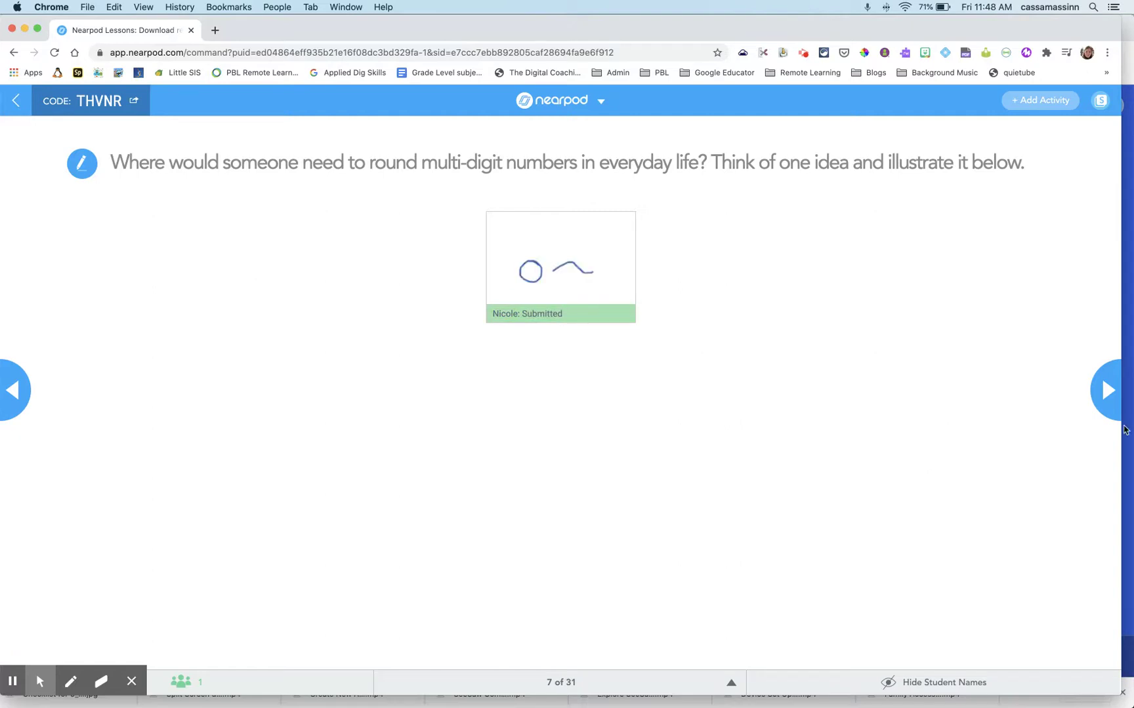
pyautogui.click(1106, 400)
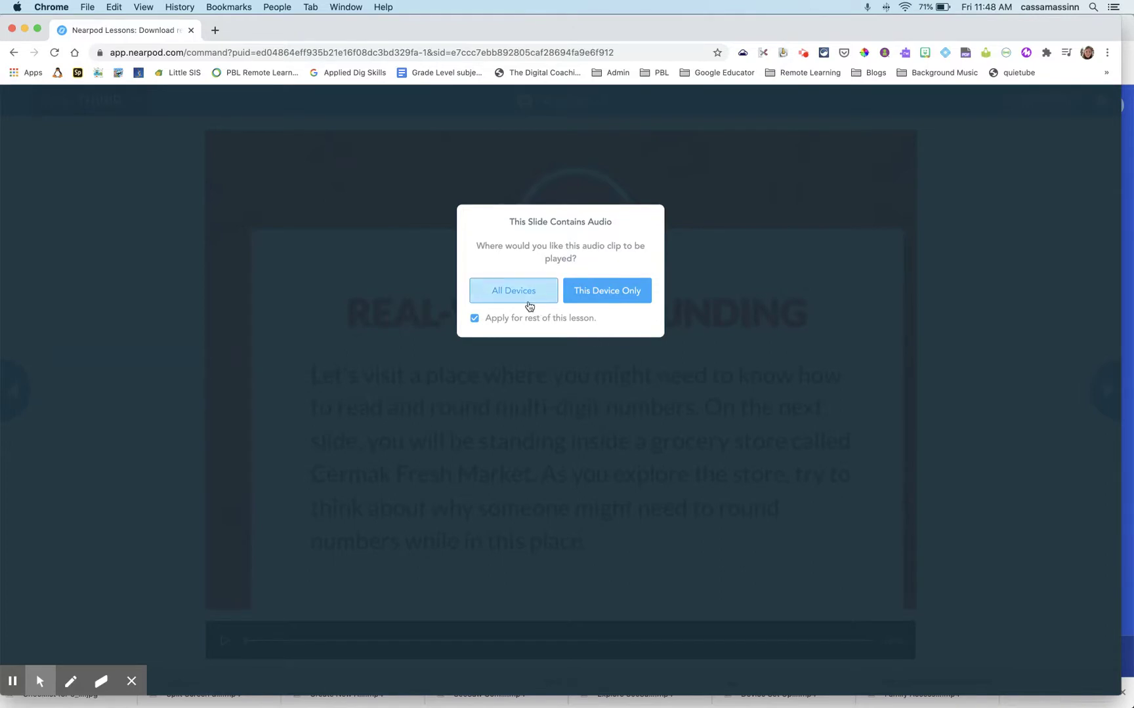
pyautogui.click(600, 302)
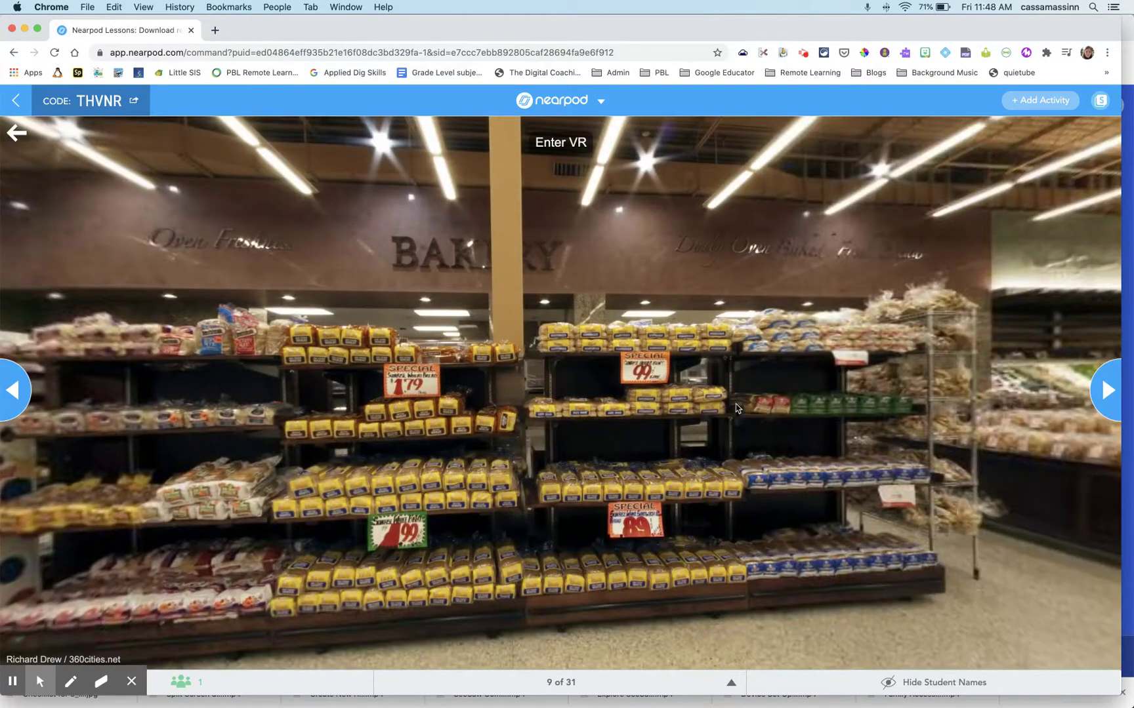
# Look all the way around the grocery store in the virtual Field Trip, starting from the bakery shelves
pyautogui.moveTo(740, 410); pyautogui.dragTo(302, 412)
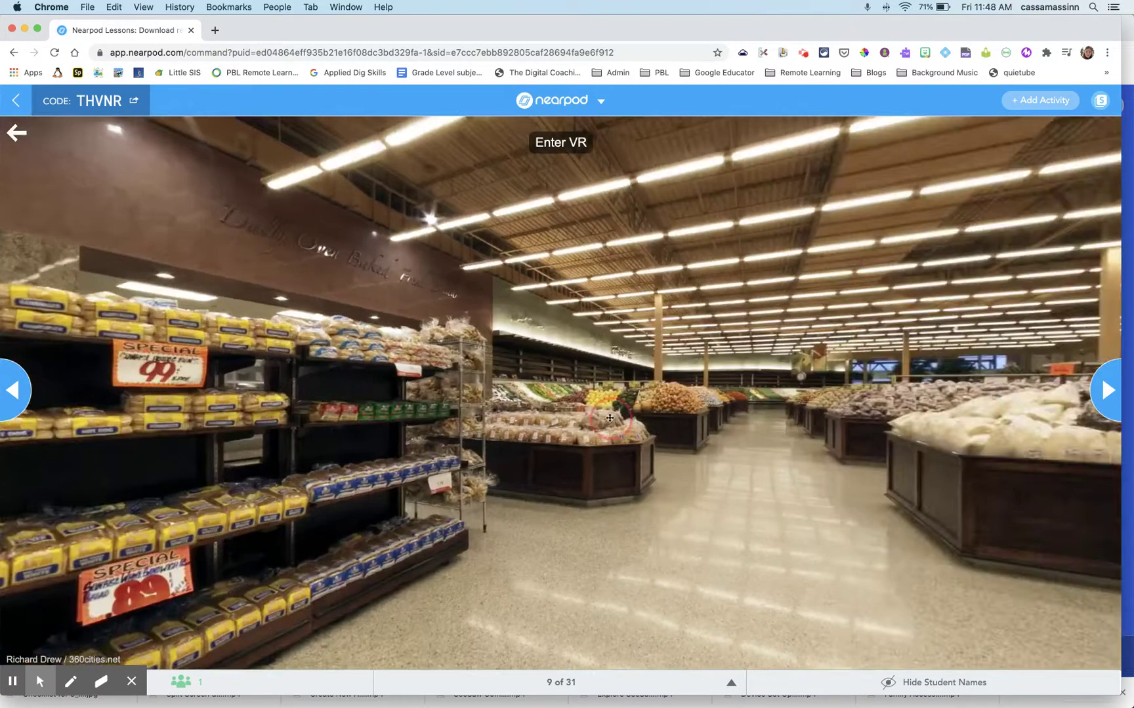
pyautogui.moveTo(612, 408); pyautogui.dragTo(157, 403)
pyautogui.moveTo(471, 397); pyautogui.dragTo(252, 393)
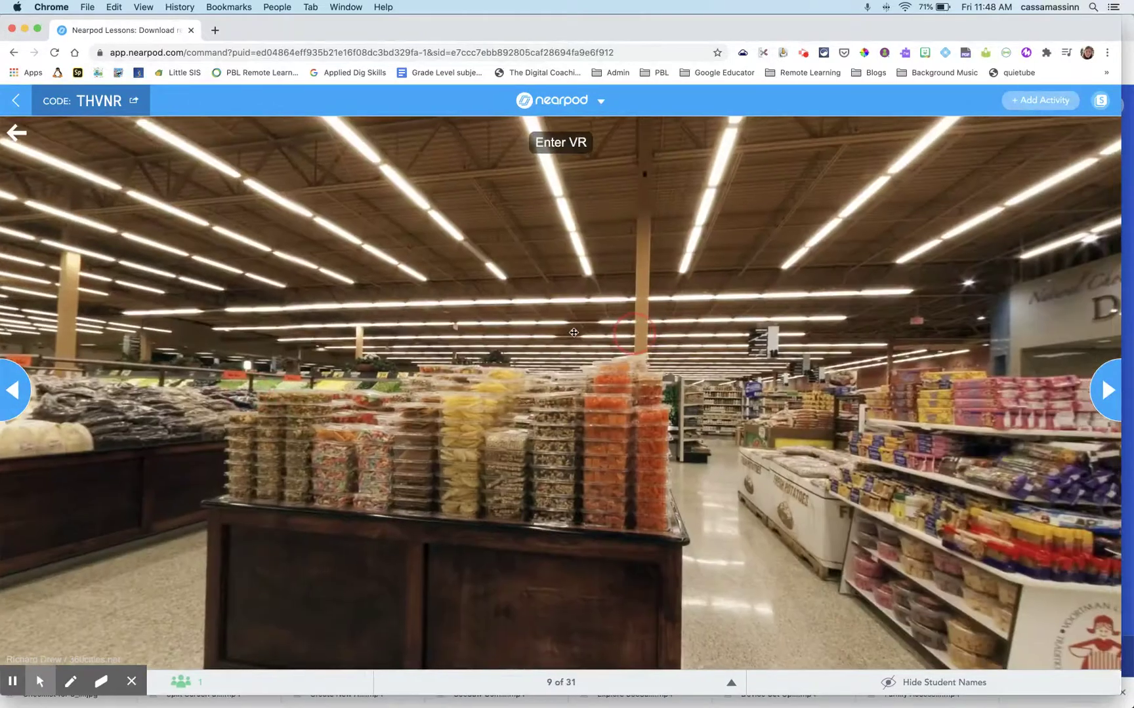
pyautogui.moveTo(771, 275); pyautogui.dragTo(391, 275)
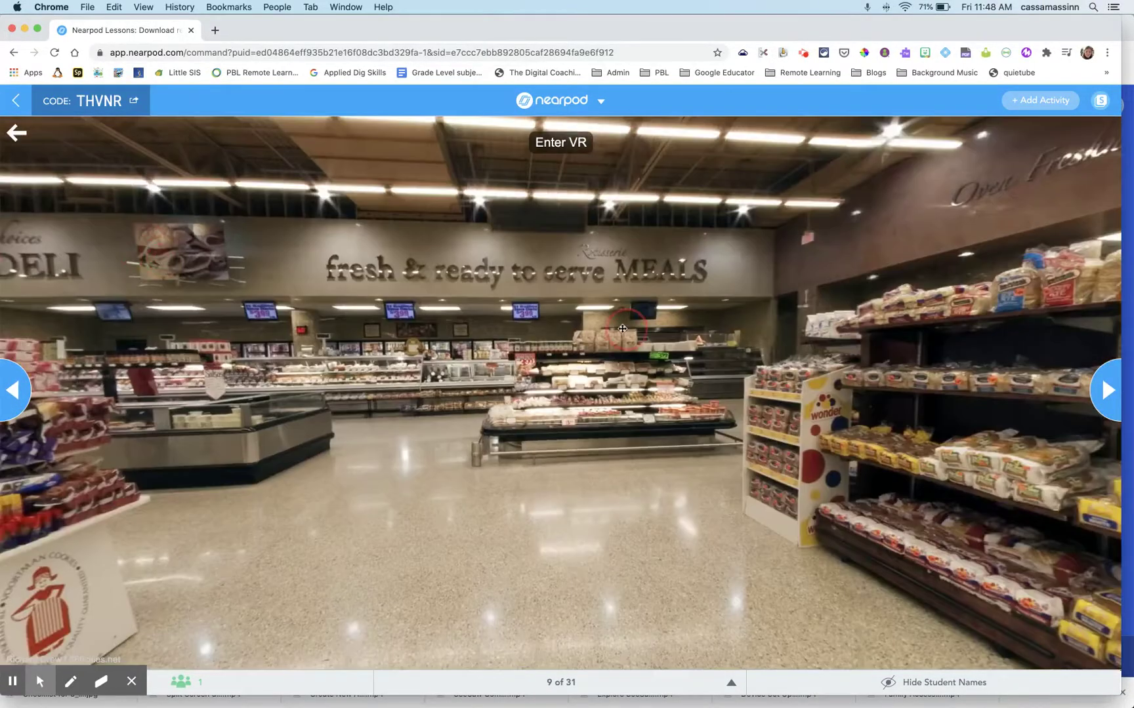
pyautogui.moveTo(622, 328); pyautogui.dragTo(520, 341)
pyautogui.moveTo(768, 340); pyautogui.dragTo(646, 608)
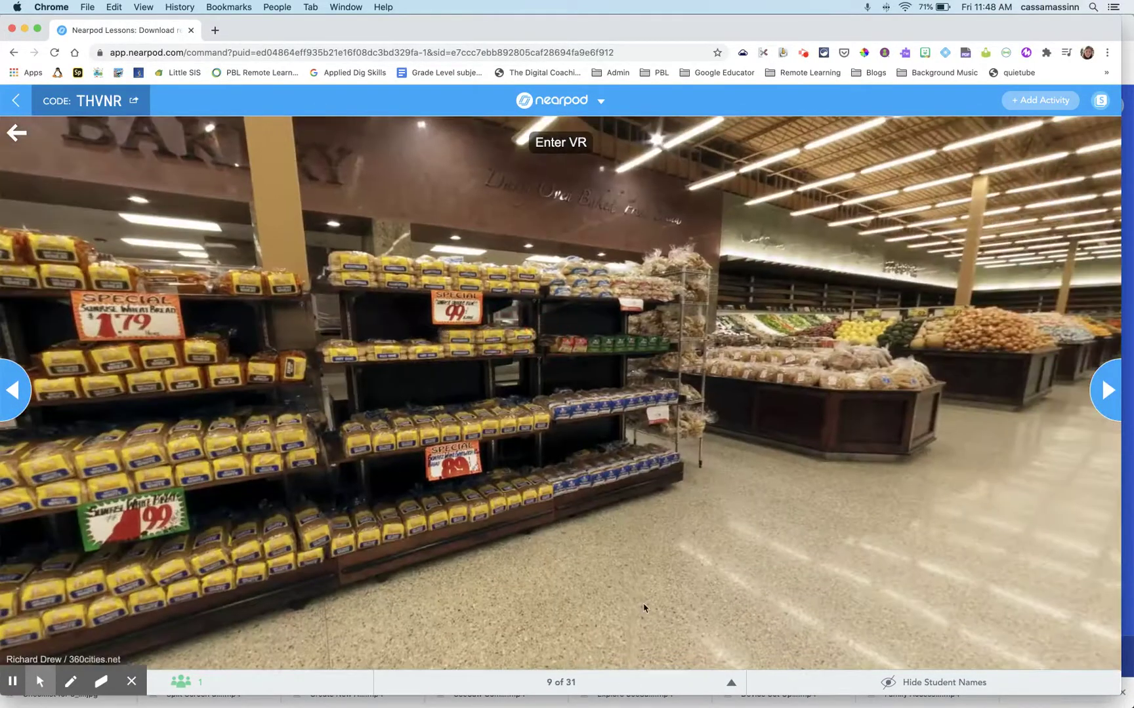
# Go to the Open Ended Question about grocery shopping, share the student's answer with the class and unshare it
pyautogui.click(715, 677)
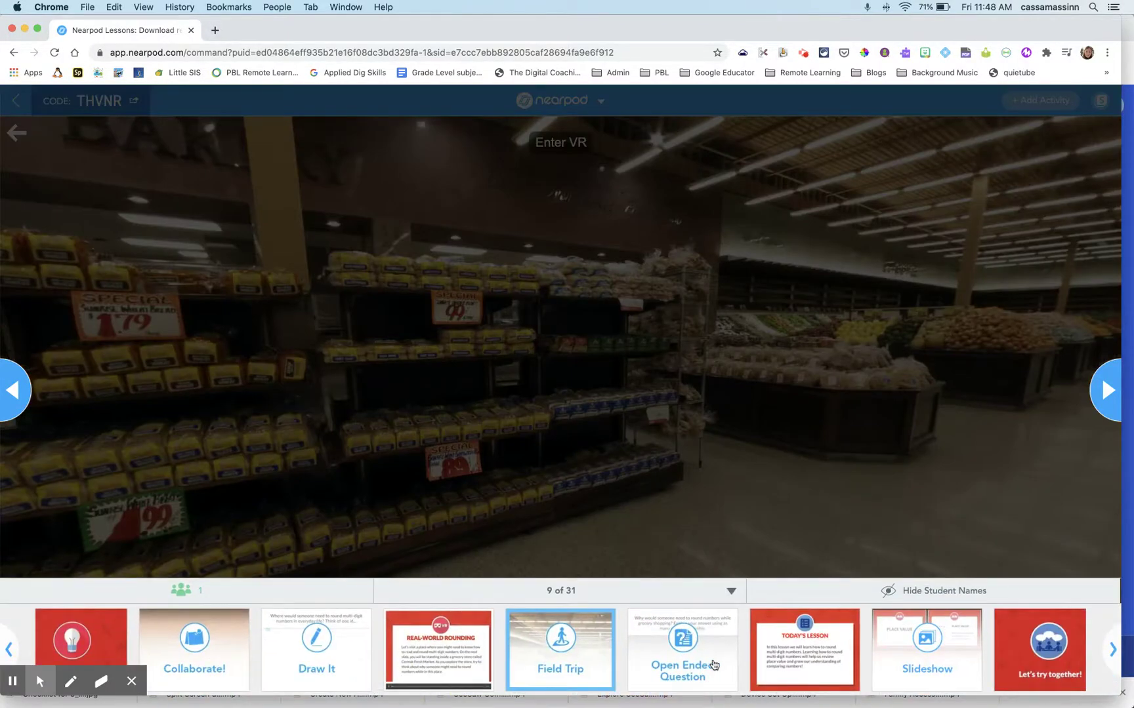
pyautogui.moveTo(713, 665); pyautogui.dragTo(779, 458)
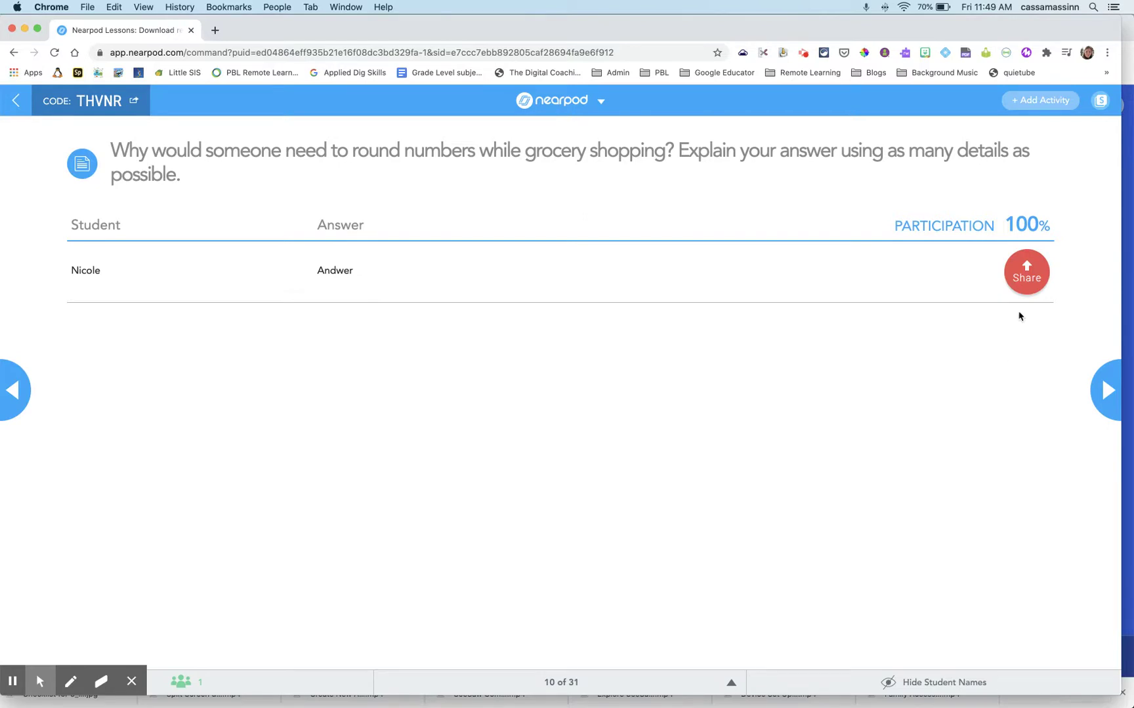
pyautogui.click(1024, 282)
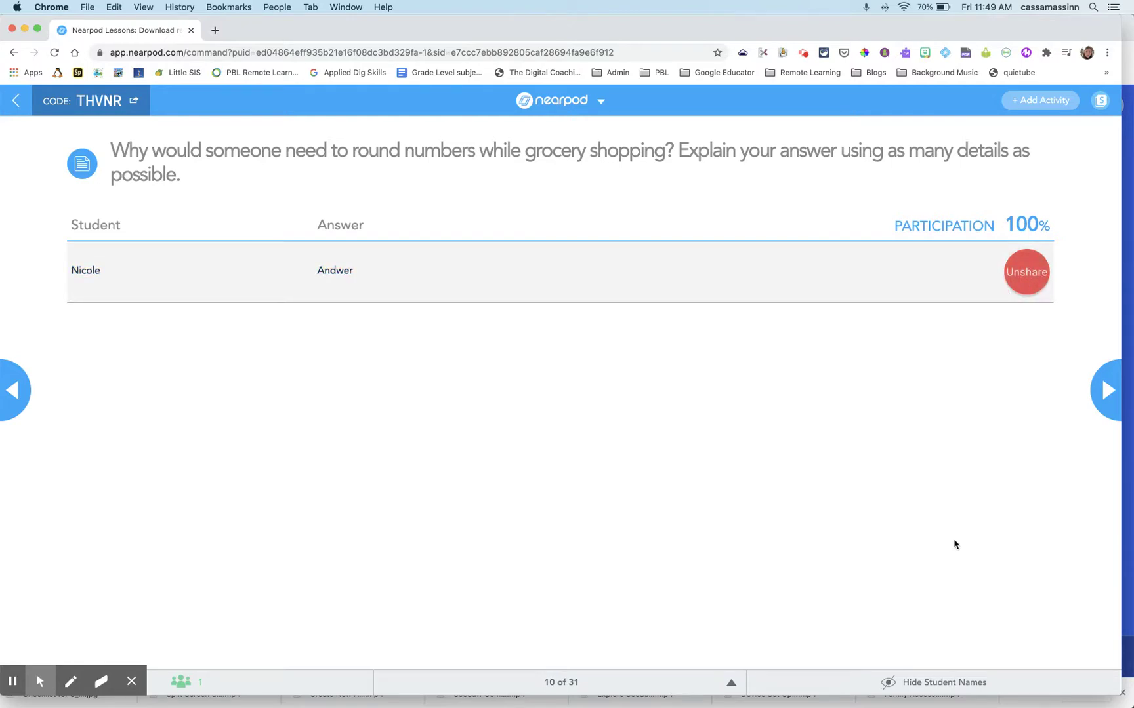
pyautogui.click(1033, 293)
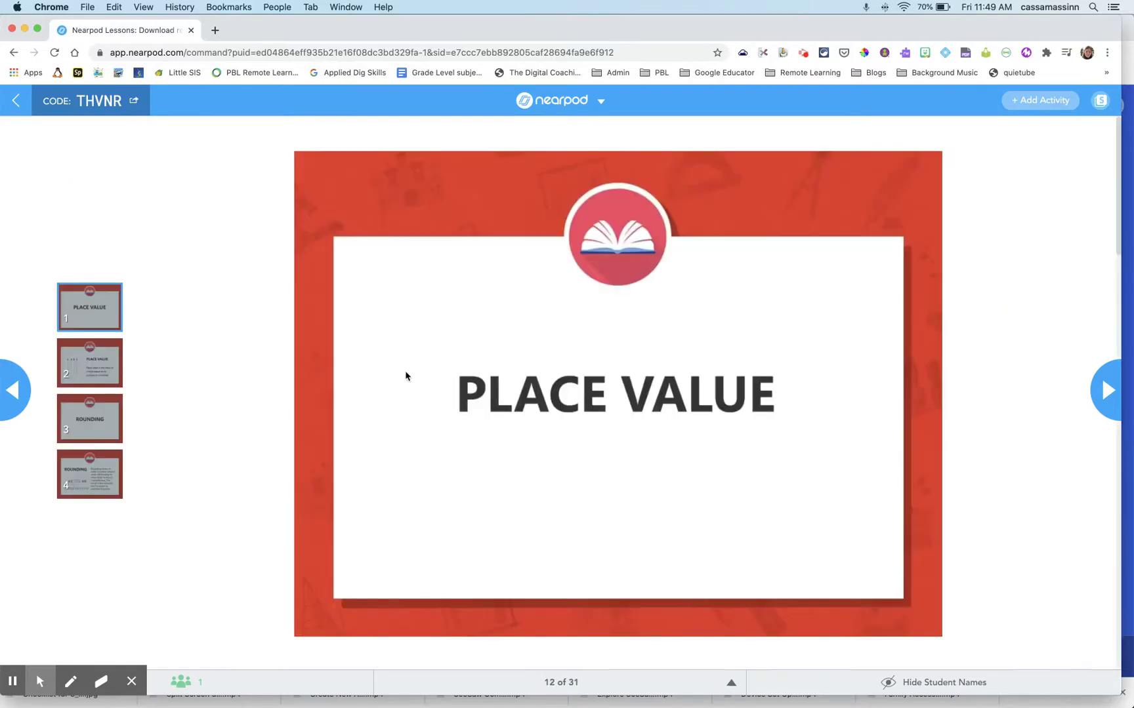
# Browse the Place Value and Rounding slides of the slideshow forward and back
pyautogui.click(118, 363)
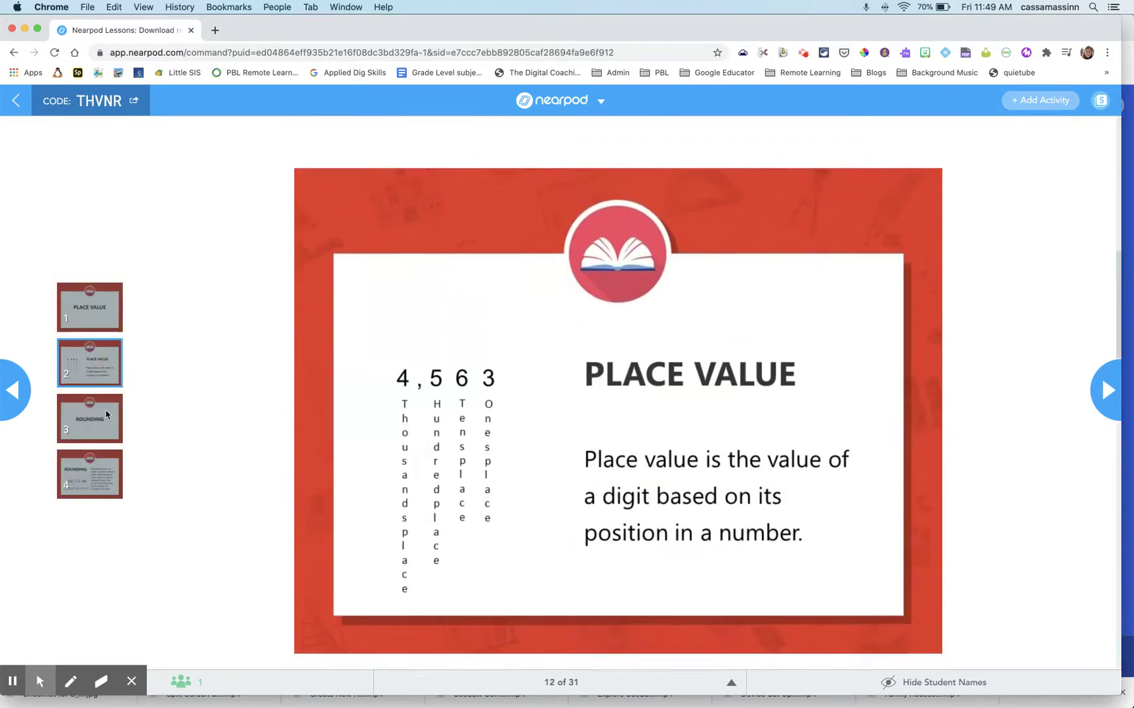
pyautogui.click(106, 414)
pyautogui.click(98, 483)
pyautogui.click(99, 429)
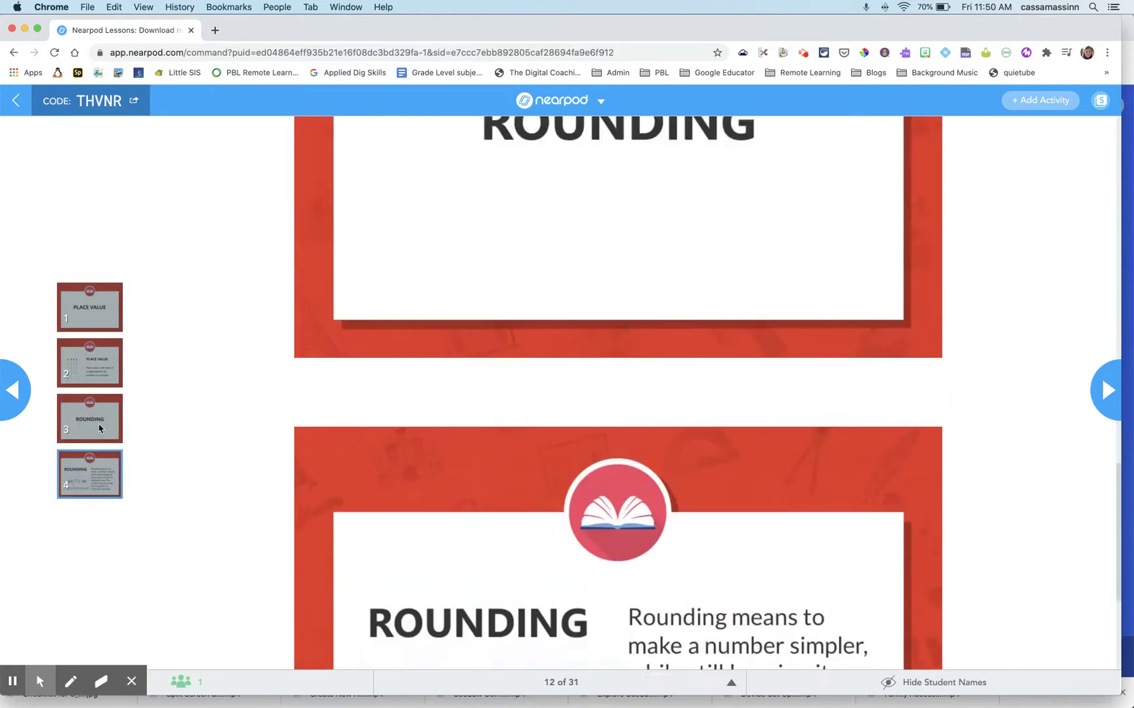
pyautogui.click(95, 363)
pyautogui.click(102, 315)
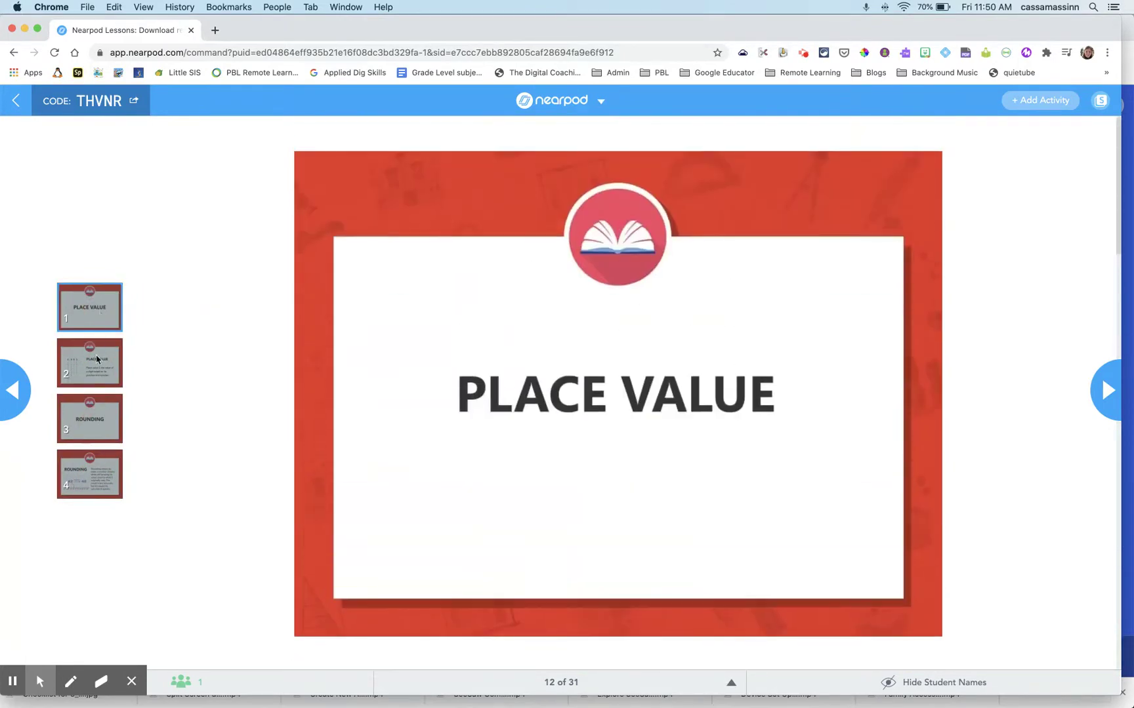
pyautogui.click(97, 359)
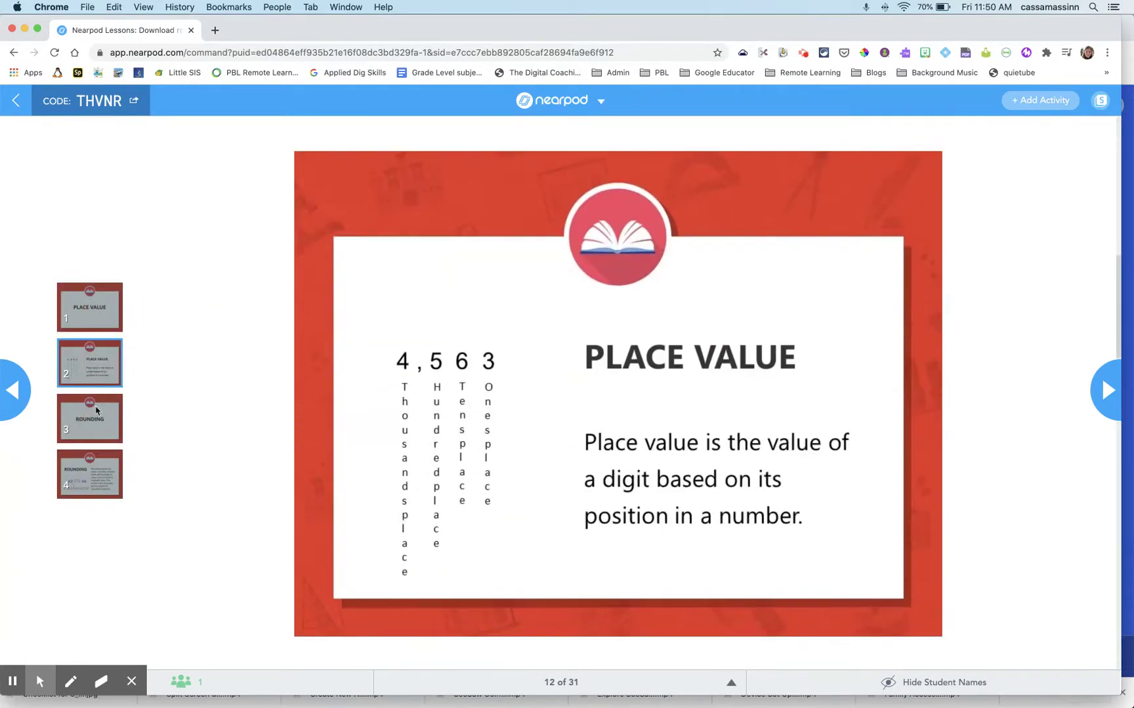
pyautogui.click(95, 411)
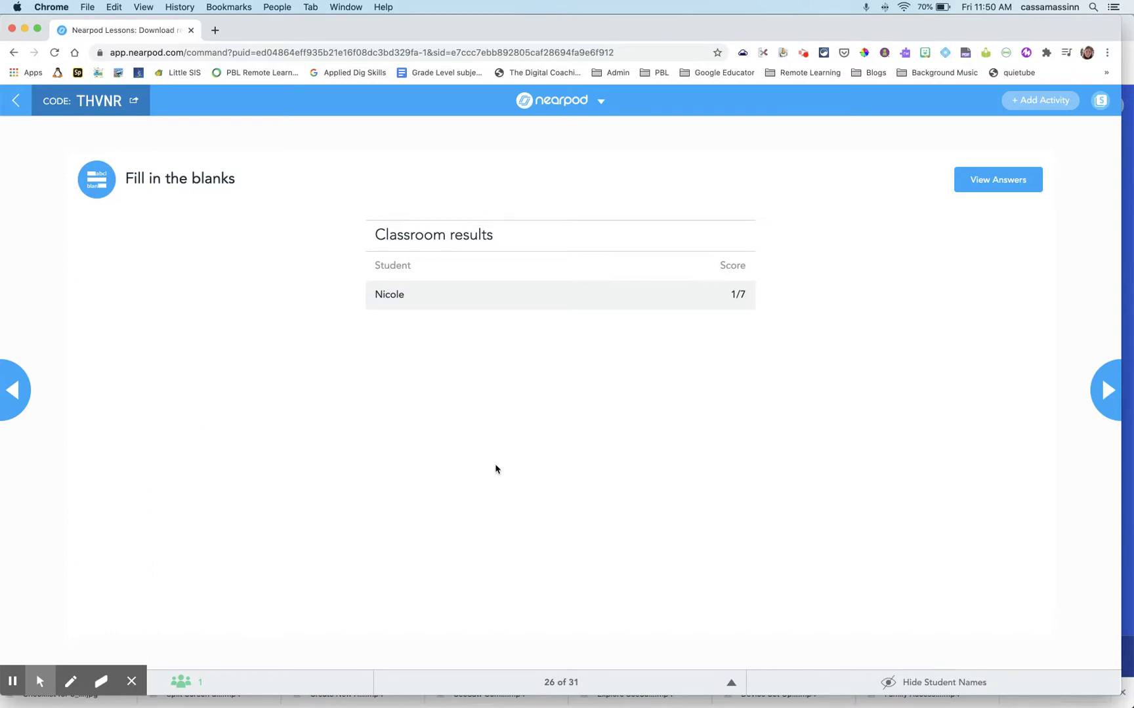
# Advance to the Quiz results and check which activity types can be added to the live session
pyautogui.press('Right')
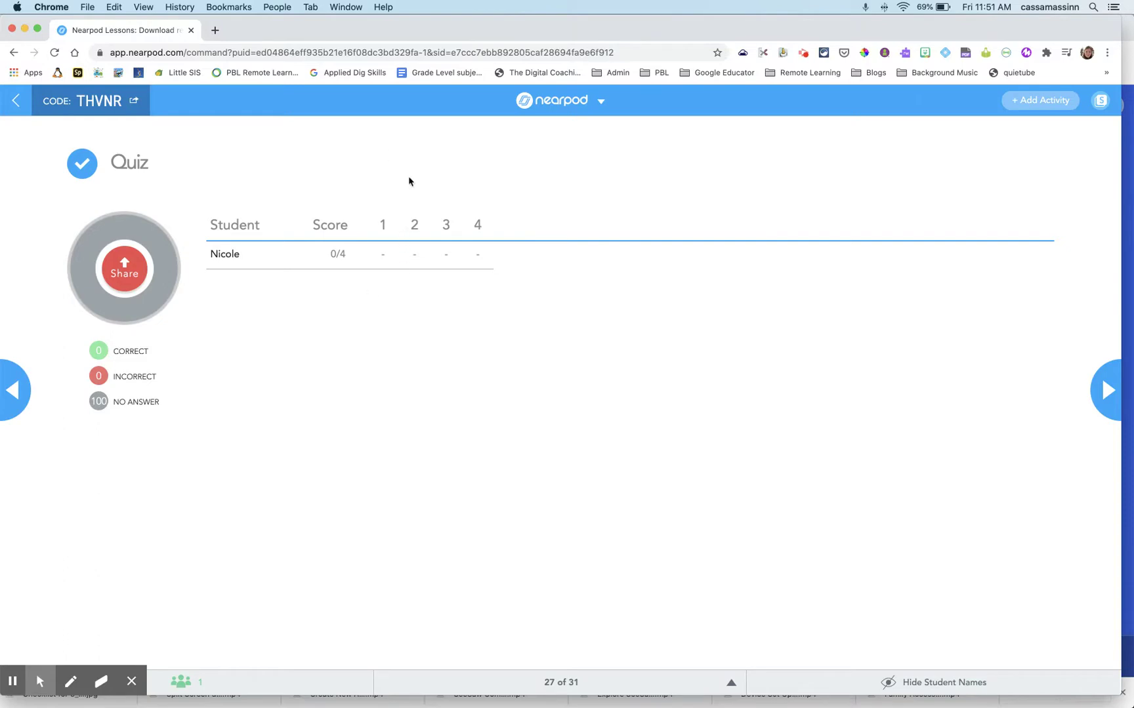
pyautogui.click(1048, 109)
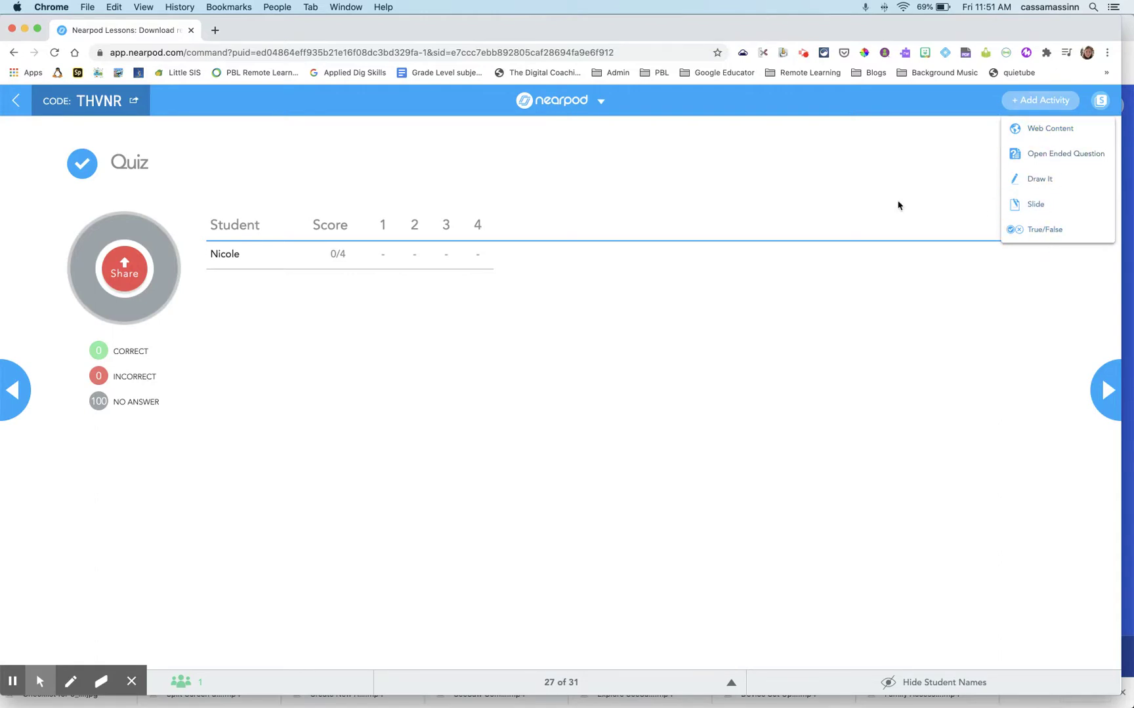
pyautogui.click(826, 216)
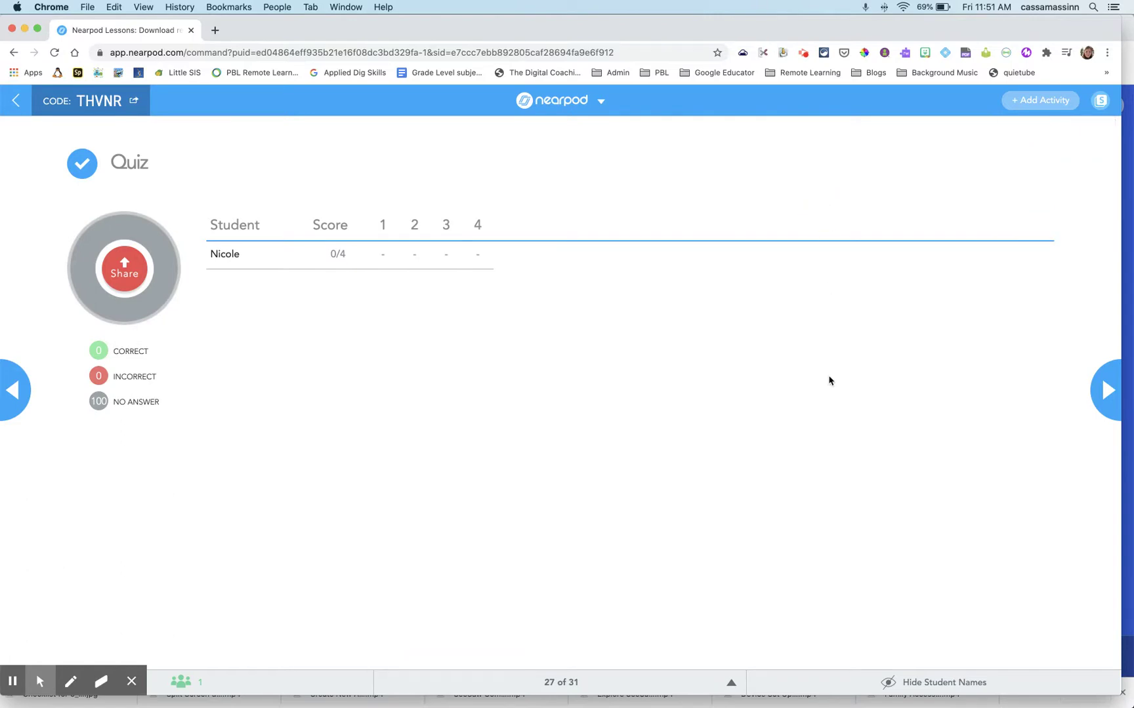
# End the live lesson session for all logged-in students
pyautogui.click(597, 106)
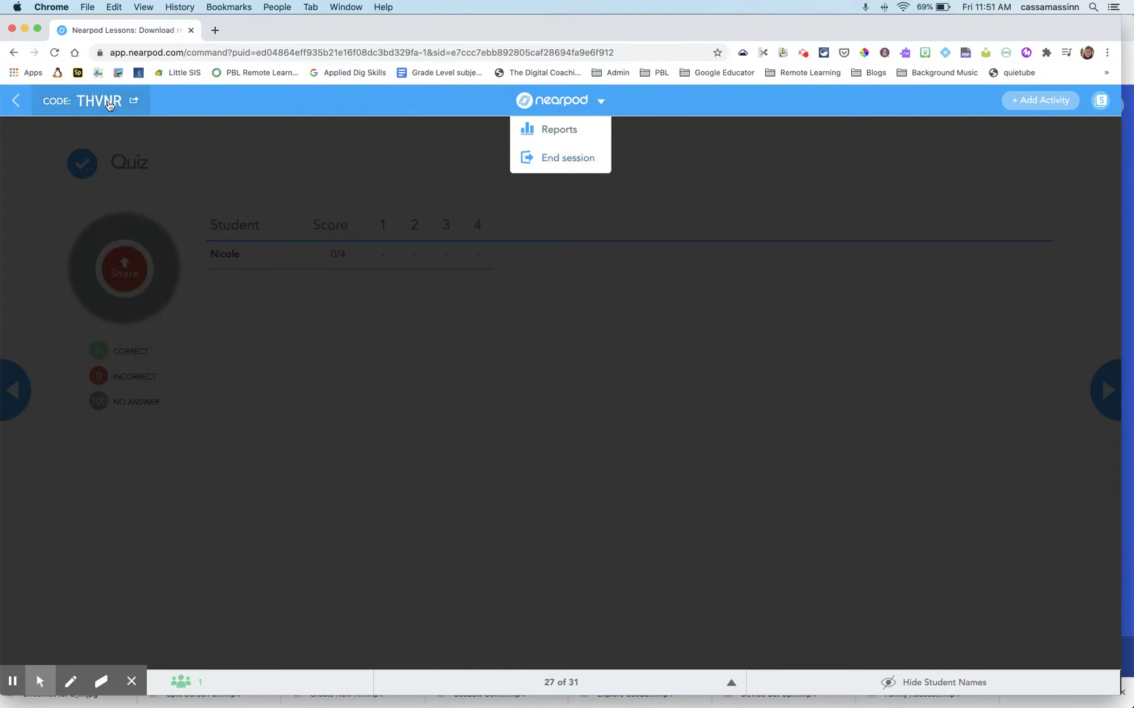
pyautogui.click(584, 163)
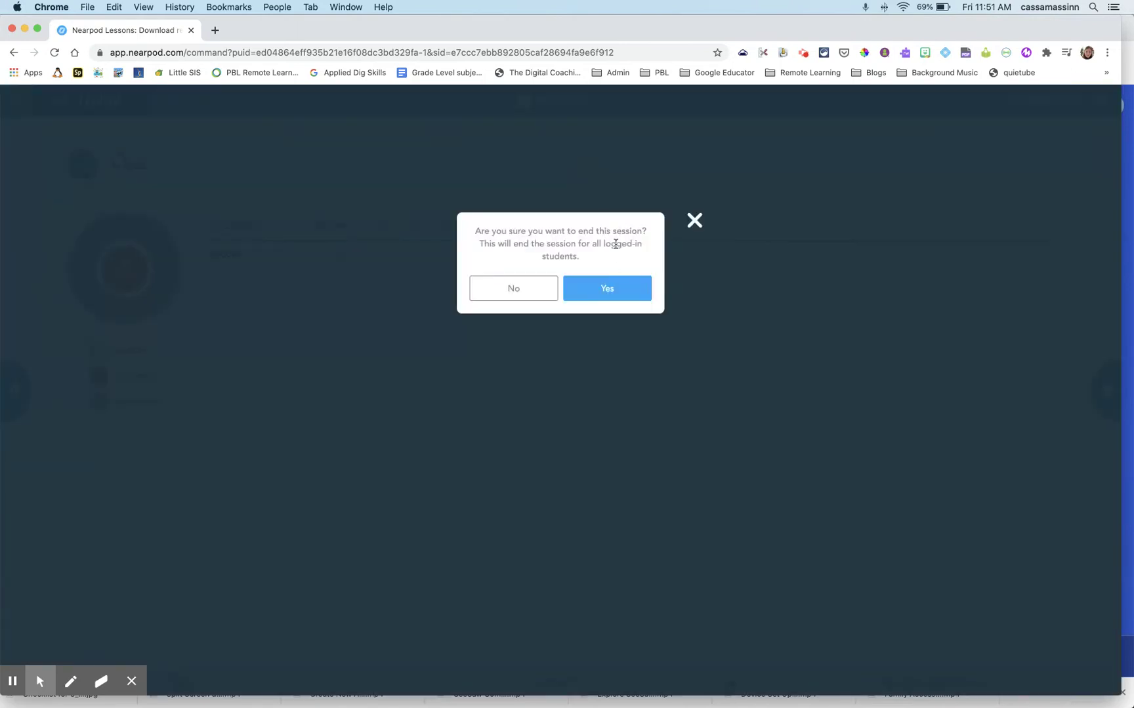
pyautogui.click(608, 291)
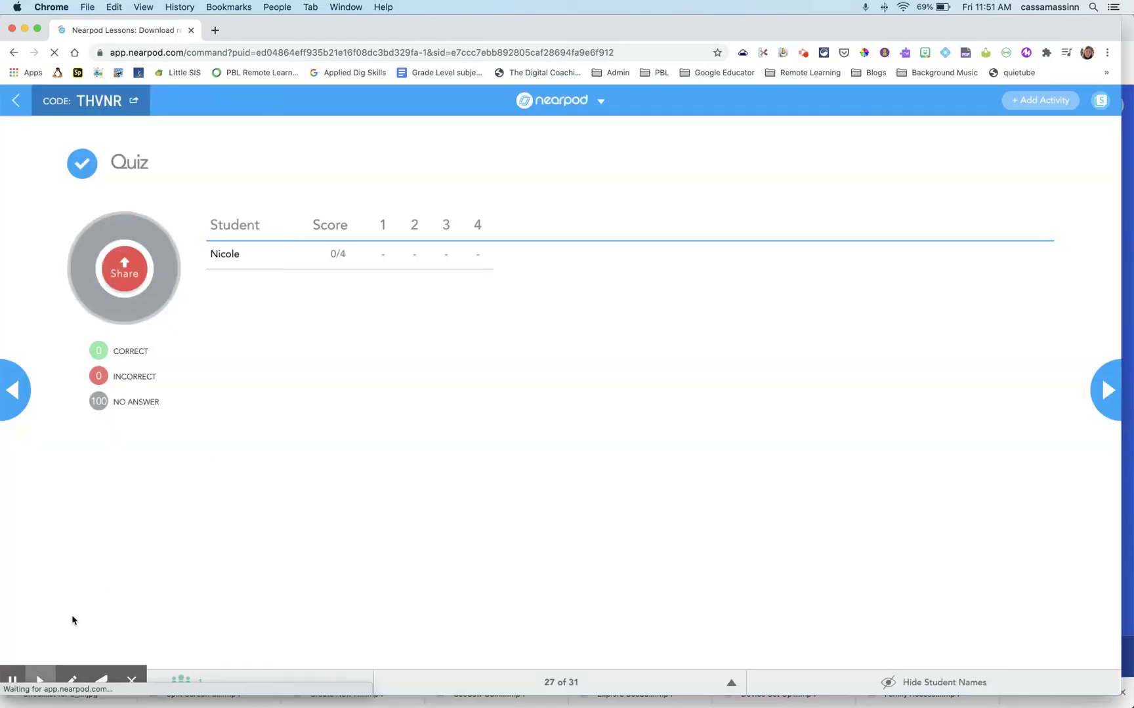